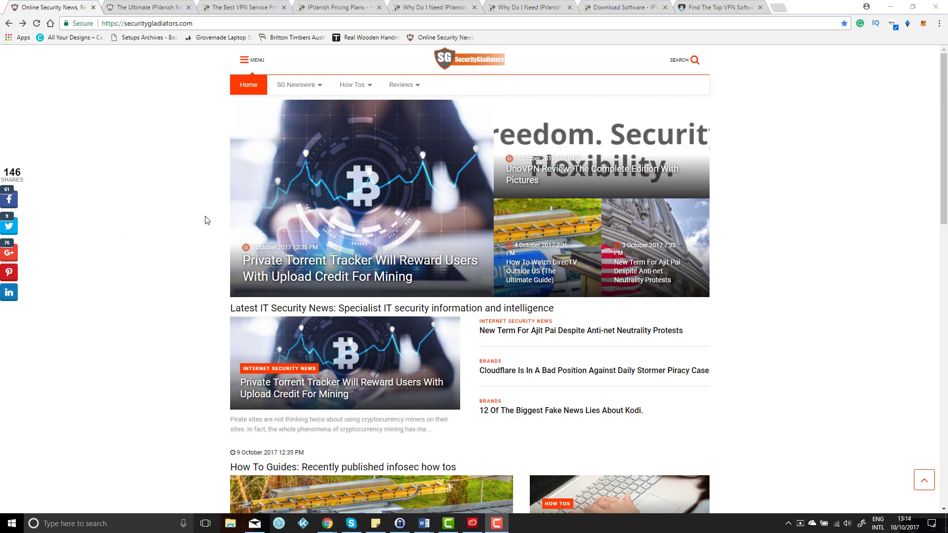
Bring the Security Gladiators 'The Ultimate IPVanish Review' article to the front
{"action": "left_click", "coordinate": [149, 9]}
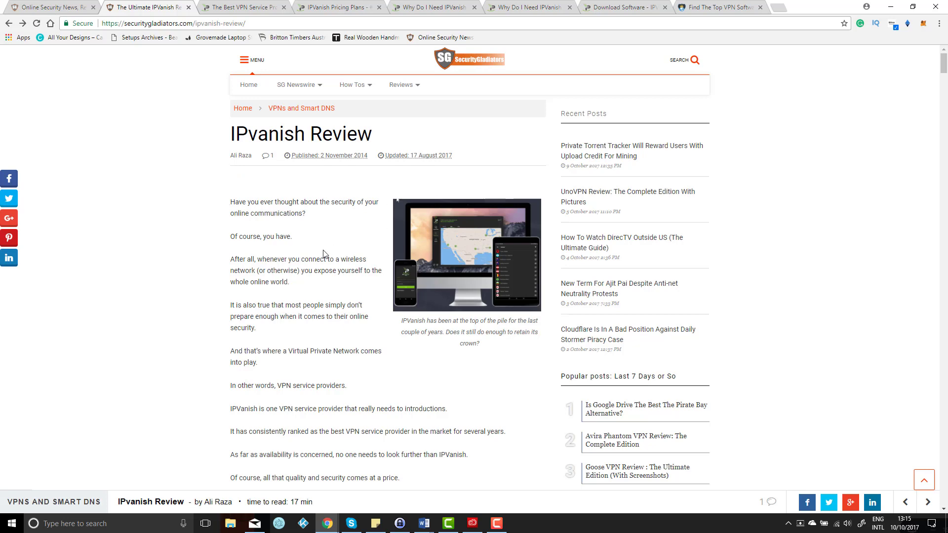
{"action": "scroll", "coordinate": [323, 254], "scroll_direction": "down", "scroll_amount": 3}
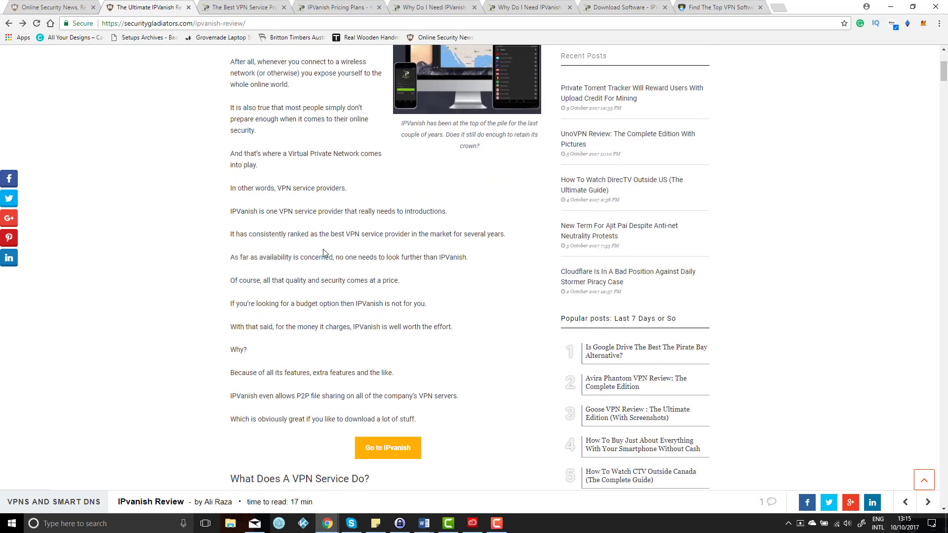
{"action": "scroll", "coordinate": [323, 251], "scroll_direction": "down", "scroll_amount": 1}
{"action": "scroll", "coordinate": [324, 250], "scroll_direction": "down", "scroll_amount": 1}
{"action": "scroll", "coordinate": [324, 254], "scroll_direction": "down", "scroll_amount": 2}
{"action": "scroll", "coordinate": [323, 255], "scroll_direction": "down", "scroll_amount": 1}
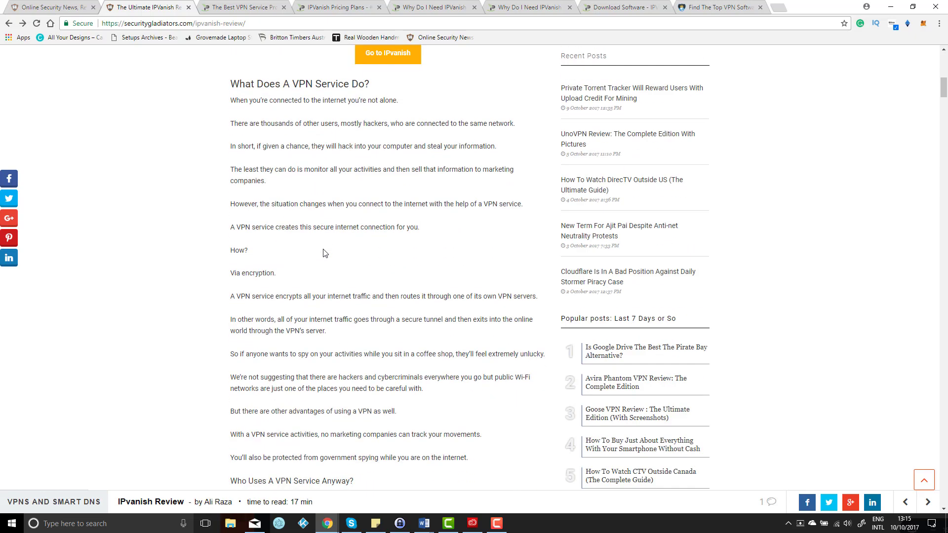
{"action": "scroll", "coordinate": [323, 254], "scroll_direction": "down", "scroll_amount": 1}
{"action": "scroll", "coordinate": [324, 252], "scroll_direction": "down", "scroll_amount": 2}
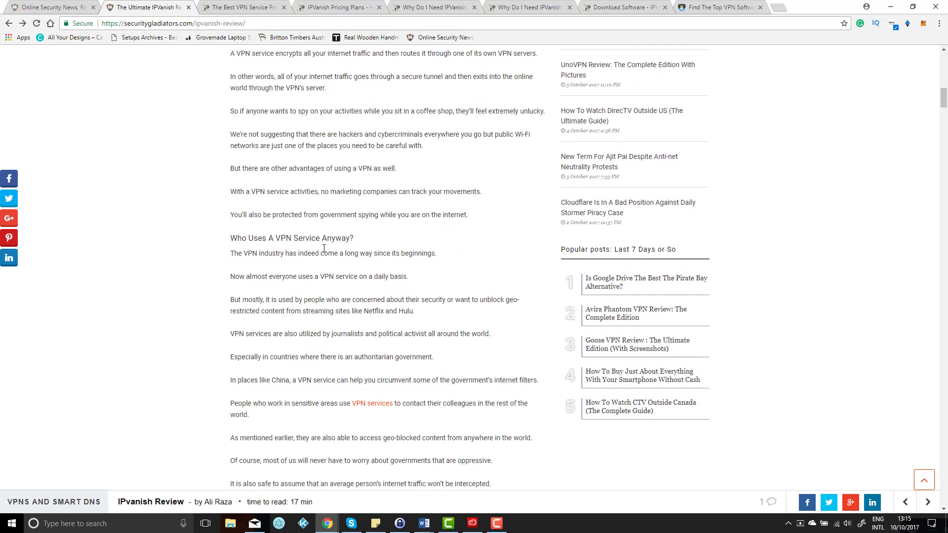
{"action": "scroll", "coordinate": [323, 254], "scroll_direction": "down", "scroll_amount": 1}
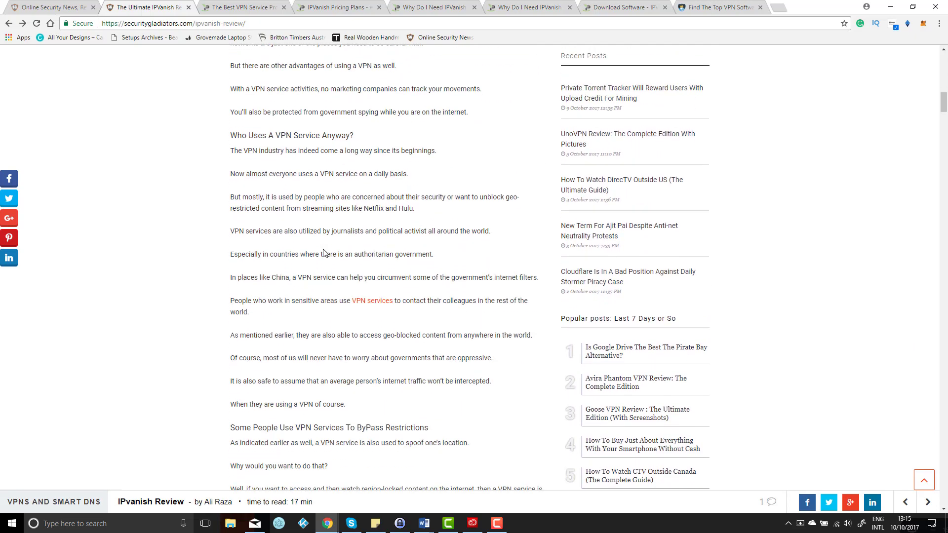
{"action": "scroll", "coordinate": [323, 253], "scroll_direction": "down", "scroll_amount": 3}
{"action": "scroll", "coordinate": [323, 252], "scroll_direction": "down", "scroll_amount": 2}
{"action": "scroll", "coordinate": [324, 248], "scroll_direction": "down", "scroll_amount": 2}
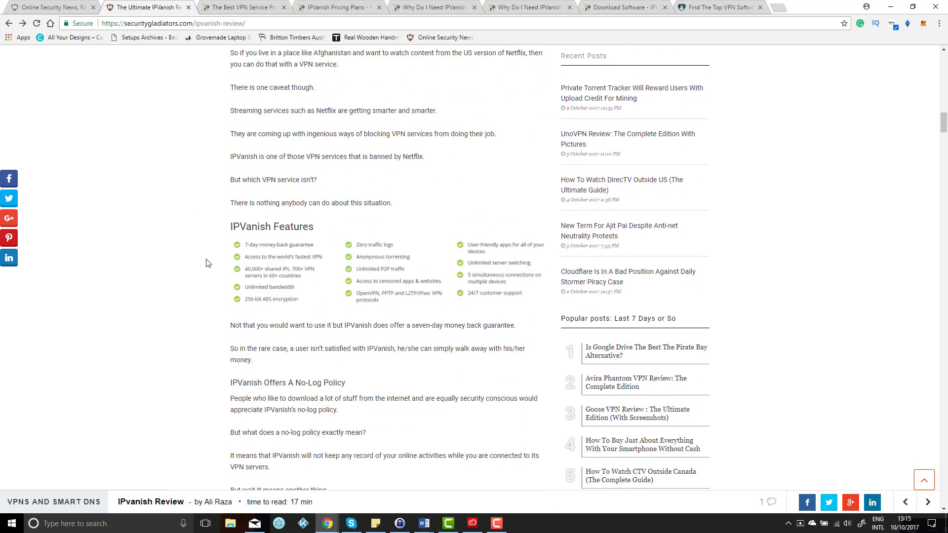
{"action": "scroll", "coordinate": [206, 263], "scroll_direction": "down", "scroll_amount": 1}
{"action": "scroll", "coordinate": [206, 263], "scroll_direction": "down", "scroll_amount": 1}
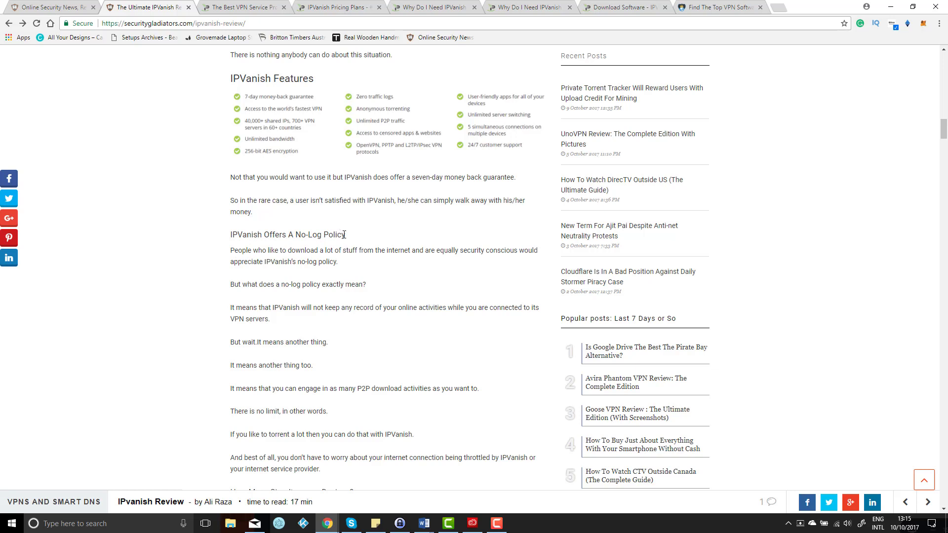
Highlight the 'IPVanish Offers A No-Log Policy' heading in the review
{"action": "left_click_drag", "start_coordinate": [345, 235], "coordinate": [231, 233]}
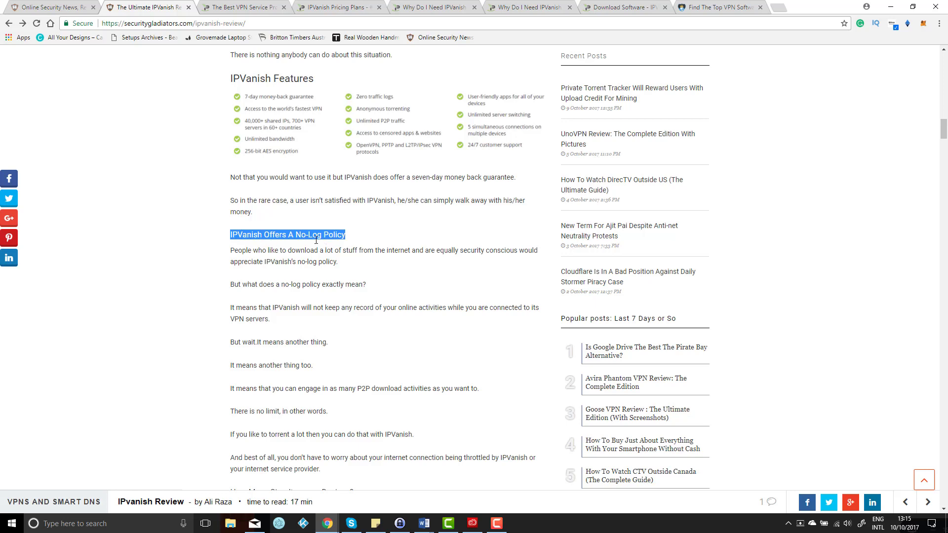
Clear the highlighted heading in the review article
{"action": "left_click", "coordinate": [322, 299]}
{"action": "scroll", "coordinate": [323, 306], "scroll_direction": "down", "scroll_amount": 1}
{"action": "scroll", "coordinate": [323, 307], "scroll_direction": "down", "scroll_amount": 1}
{"action": "scroll", "coordinate": [324, 307], "scroll_direction": "up", "scroll_amount": 1}
{"action": "scroll", "coordinate": [324, 307], "scroll_direction": "up", "scroll_amount": 2}
{"action": "scroll", "coordinate": [323, 308], "scroll_direction": "down", "scroll_amount": 4}
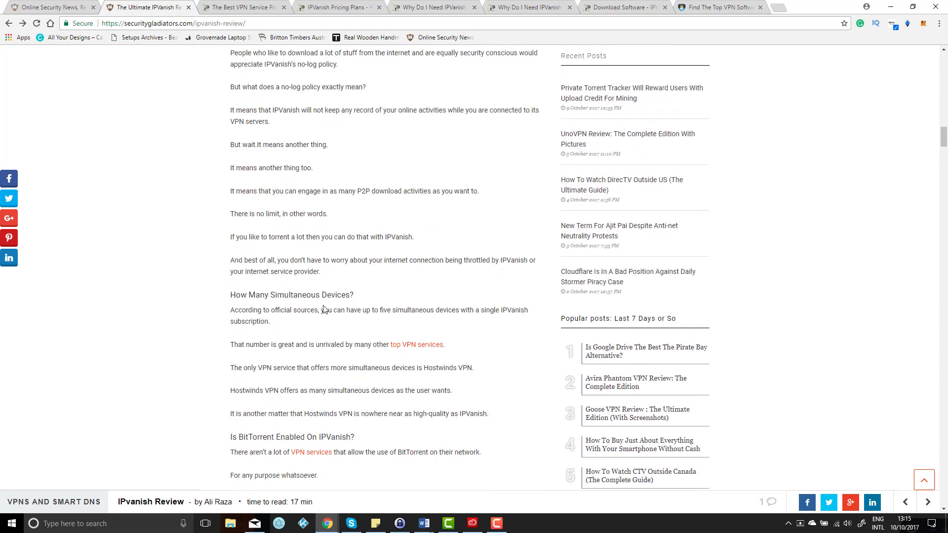
{"action": "scroll", "coordinate": [323, 310], "scroll_direction": "down", "scroll_amount": 1}
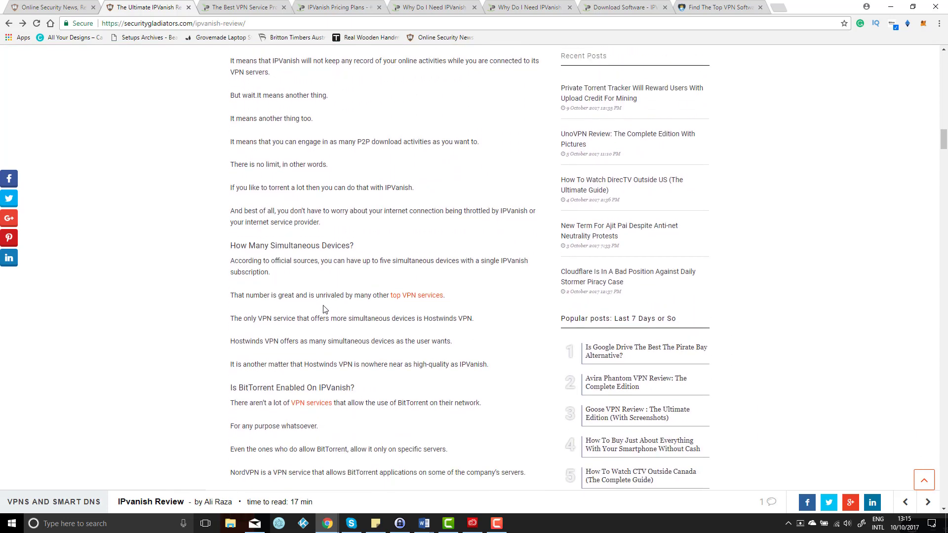
{"action": "scroll", "coordinate": [323, 307], "scroll_direction": "down", "scroll_amount": 1}
{"action": "scroll", "coordinate": [324, 305], "scroll_direction": "down", "scroll_amount": 1}
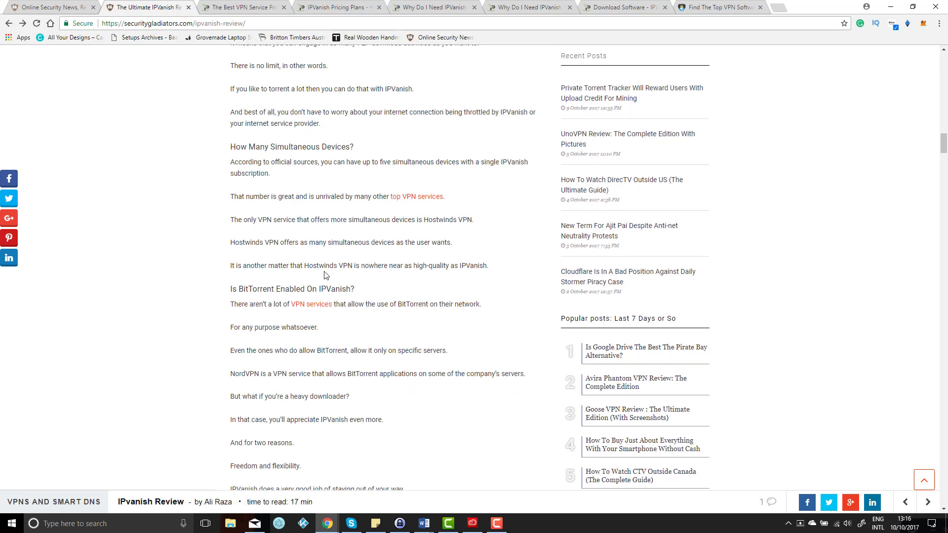
{"action": "scroll", "coordinate": [324, 275], "scroll_direction": "up", "scroll_amount": 2}
{"action": "scroll", "coordinate": [324, 275], "scroll_direction": "up", "scroll_amount": 2}
{"action": "scroll", "coordinate": [324, 276], "scroll_direction": "up", "scroll_amount": 1}
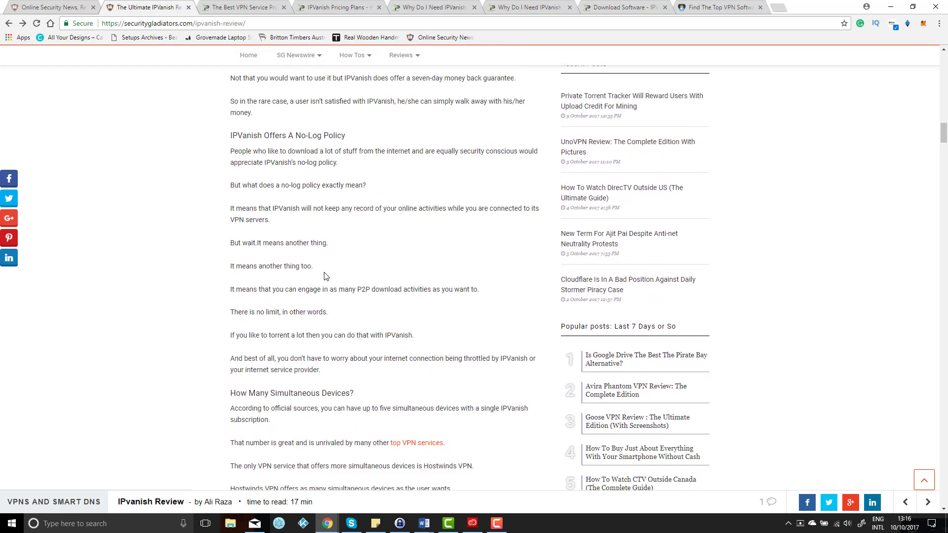
{"action": "scroll", "coordinate": [324, 277], "scroll_direction": "up", "scroll_amount": 3}
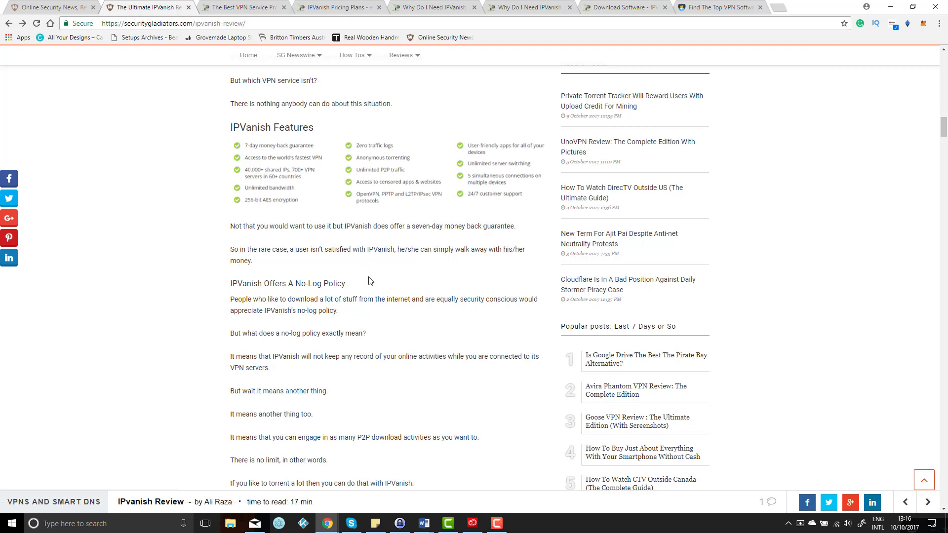
{"action": "scroll", "coordinate": [373, 278], "scroll_direction": "up", "scroll_amount": 2}
{"action": "scroll", "coordinate": [372, 276], "scroll_direction": "up", "scroll_amount": 1}
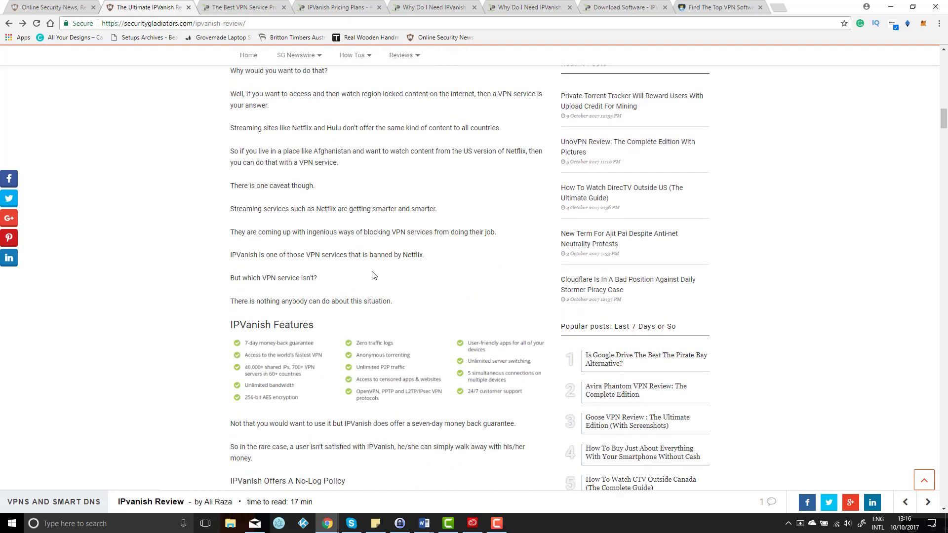
{"action": "scroll", "coordinate": [373, 275], "scroll_direction": "up", "scroll_amount": 1}
{"action": "scroll", "coordinate": [439, 297], "scroll_direction": "up", "scroll_amount": 1}
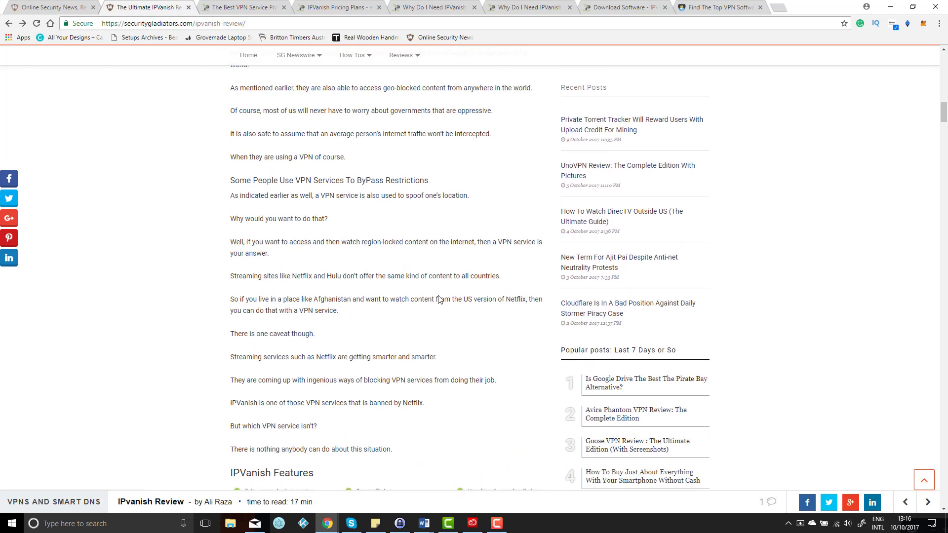
{"action": "scroll", "coordinate": [438, 296], "scroll_direction": "up", "scroll_amount": 1}
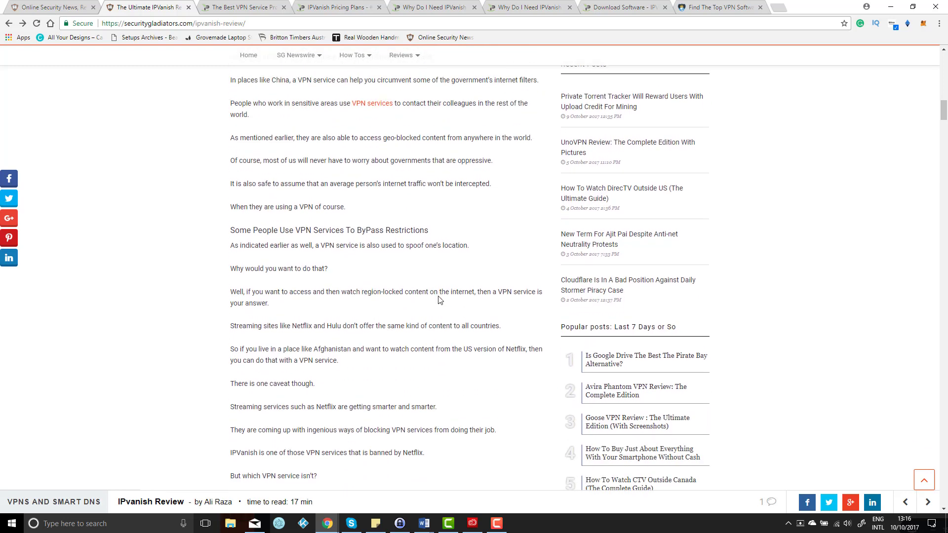
{"action": "scroll", "coordinate": [438, 296], "scroll_direction": "up", "scroll_amount": 2}
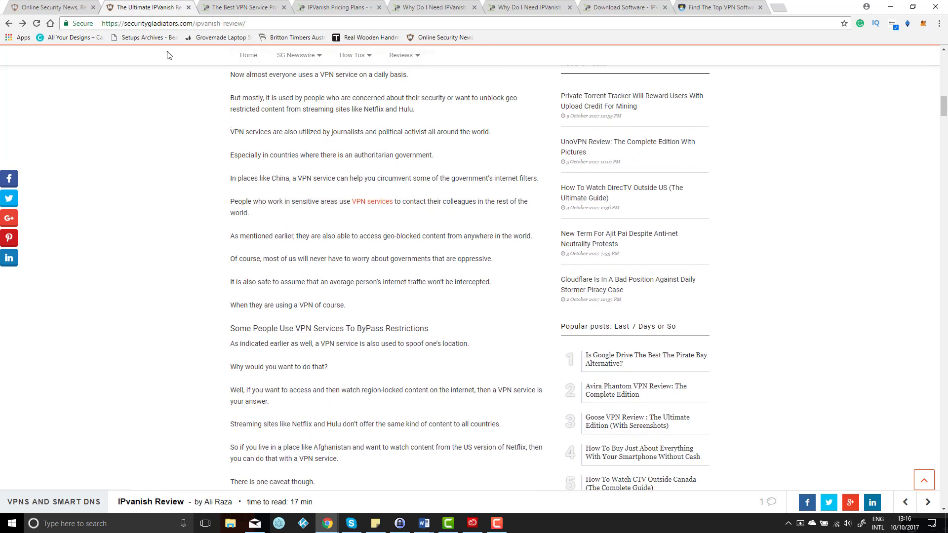
{"action": "scroll", "coordinate": [368, 226], "scroll_direction": "up", "scroll_amount": 3}
{"action": "scroll", "coordinate": [393, 245], "scroll_direction": "up", "scroll_amount": 3}
{"action": "scroll", "coordinate": [416, 259], "scroll_direction": "up", "scroll_amount": 5}
{"action": "scroll", "coordinate": [419, 257], "scroll_direction": "up", "scroll_amount": 3}
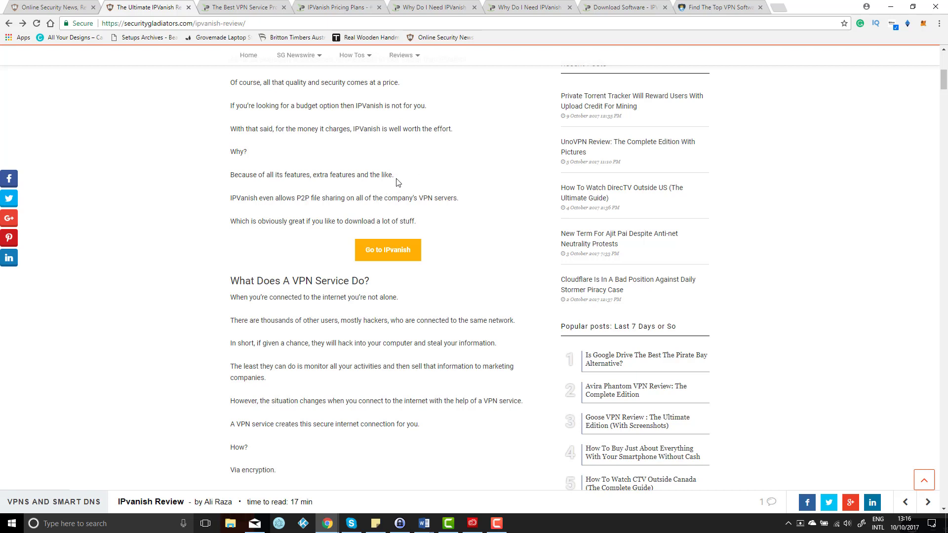
{"action": "left_click", "coordinate": [615, 10]}
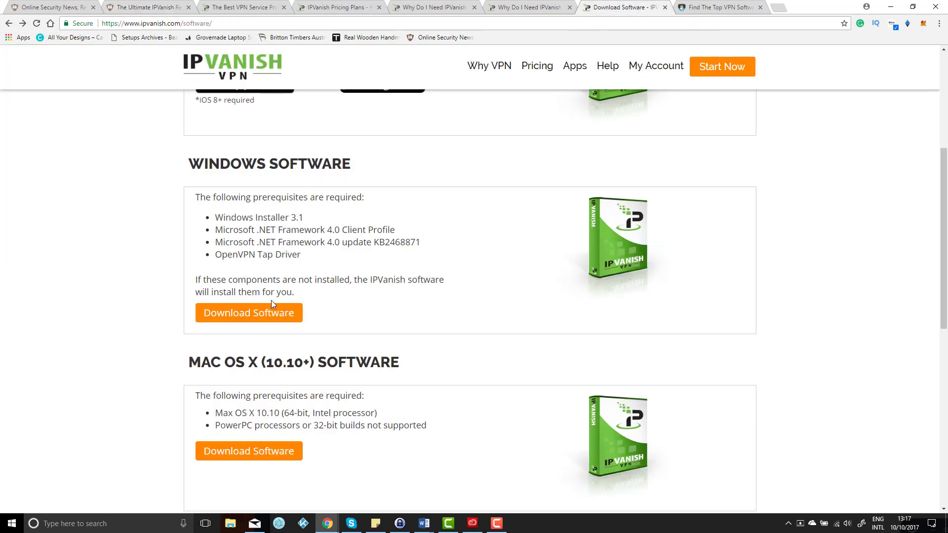
{"action": "scroll", "coordinate": [507, 378], "scroll_direction": "down", "scroll_amount": 2}
{"action": "scroll", "coordinate": [507, 378], "scroll_direction": "down", "scroll_amount": 1}
{"action": "scroll", "coordinate": [507, 378], "scroll_direction": "down", "scroll_amount": 1}
{"action": "scroll", "coordinate": [508, 378], "scroll_direction": "up", "scroll_amount": 5}
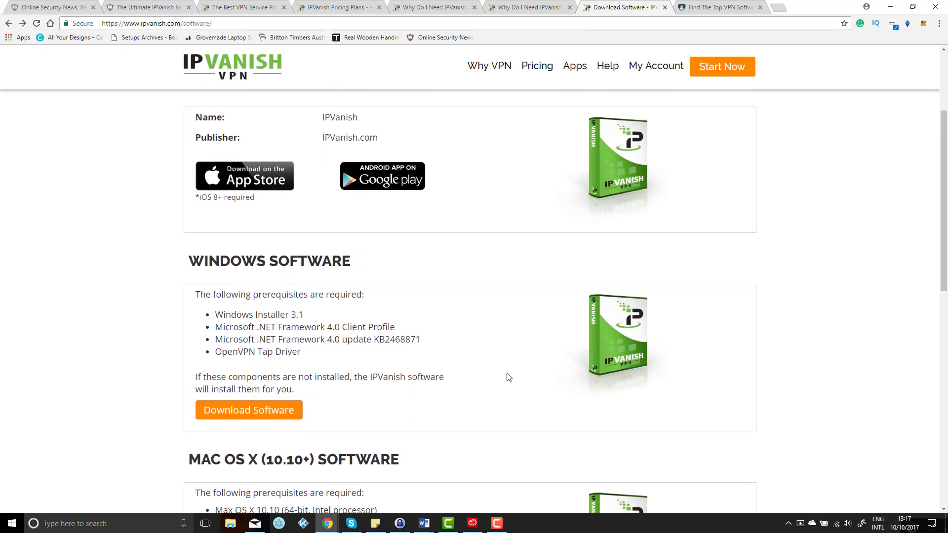
{"action": "scroll", "coordinate": [508, 377], "scroll_direction": "down", "scroll_amount": 1}
{"action": "scroll", "coordinate": [508, 376], "scroll_direction": "up", "scroll_amount": 2}
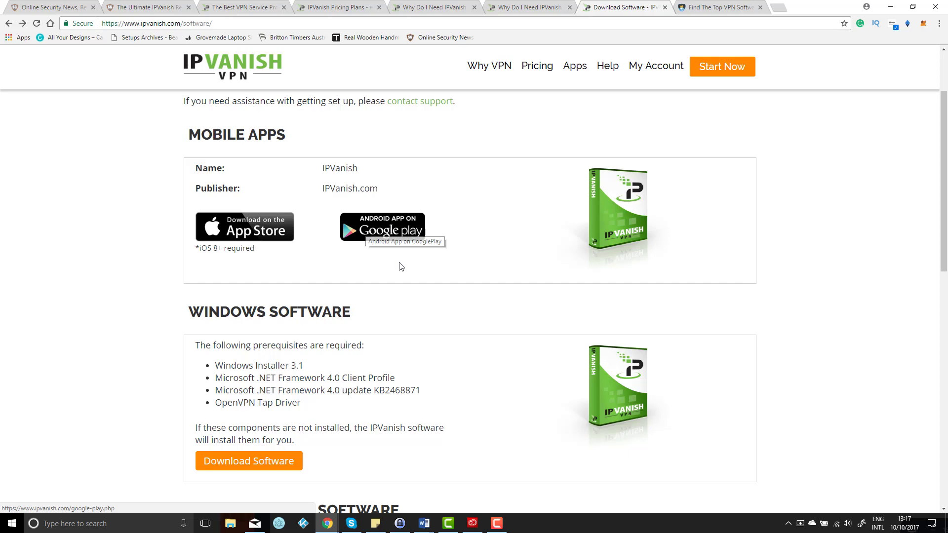
{"action": "scroll", "coordinate": [411, 294], "scroll_direction": "down", "scroll_amount": 1}
{"action": "scroll", "coordinate": [412, 298], "scroll_direction": "down", "scroll_amount": 3}
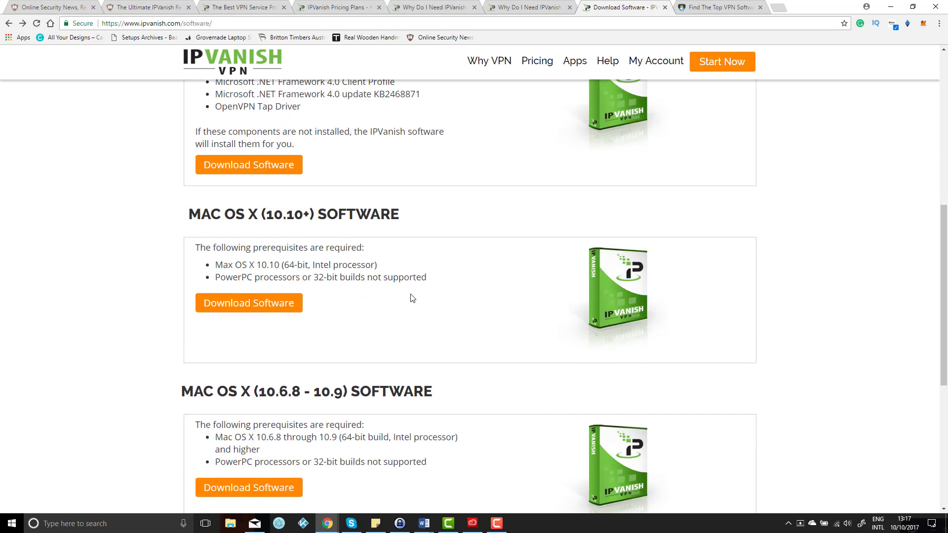
{"action": "scroll", "coordinate": [260, 217], "scroll_direction": "up", "scroll_amount": 2}
{"action": "scroll", "coordinate": [259, 224], "scroll_direction": "down", "scroll_amount": 1}
{"action": "scroll", "coordinate": [383, 301], "scroll_direction": "down", "scroll_amount": 1}
{"action": "scroll", "coordinate": [381, 302], "scroll_direction": "down", "scroll_amount": 2}
{"action": "scroll", "coordinate": [381, 303], "scroll_direction": "up", "scroll_amount": 4}
{"action": "scroll", "coordinate": [304, 267], "scroll_direction": "up", "scroll_amount": 2}
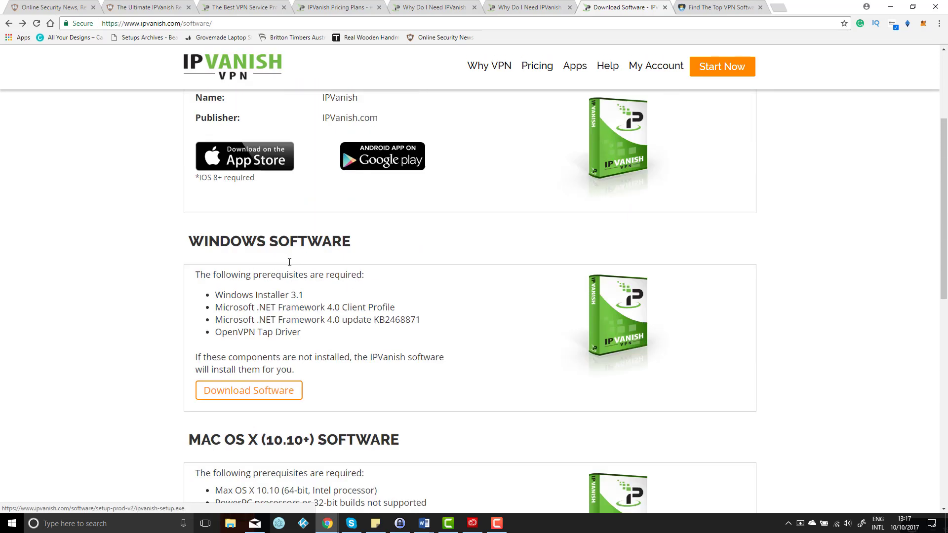
{"action": "scroll", "coordinate": [330, 281], "scroll_direction": "down", "scroll_amount": 2}
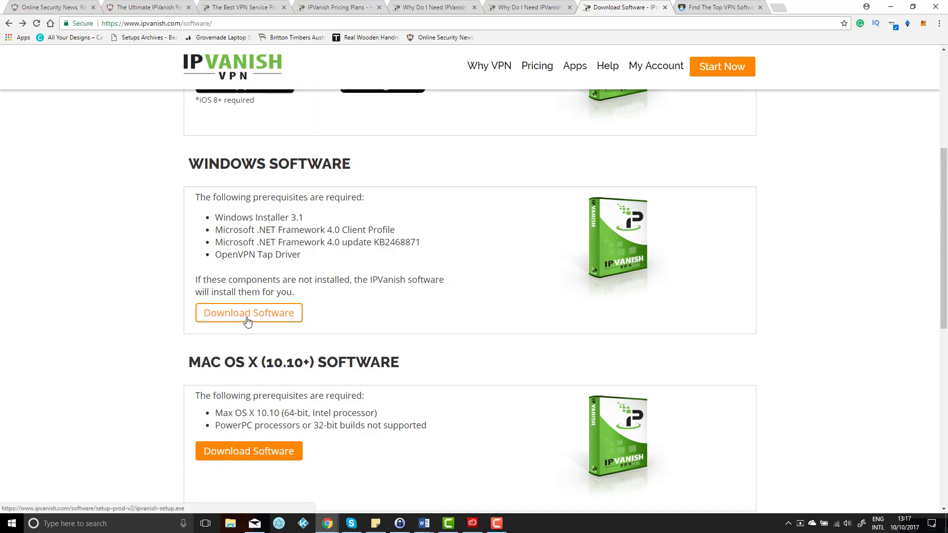
Download the Windows IPVanish installer (ipvanish-setup.exe) from the software page
{"action": "left_click", "coordinate": [249, 320]}
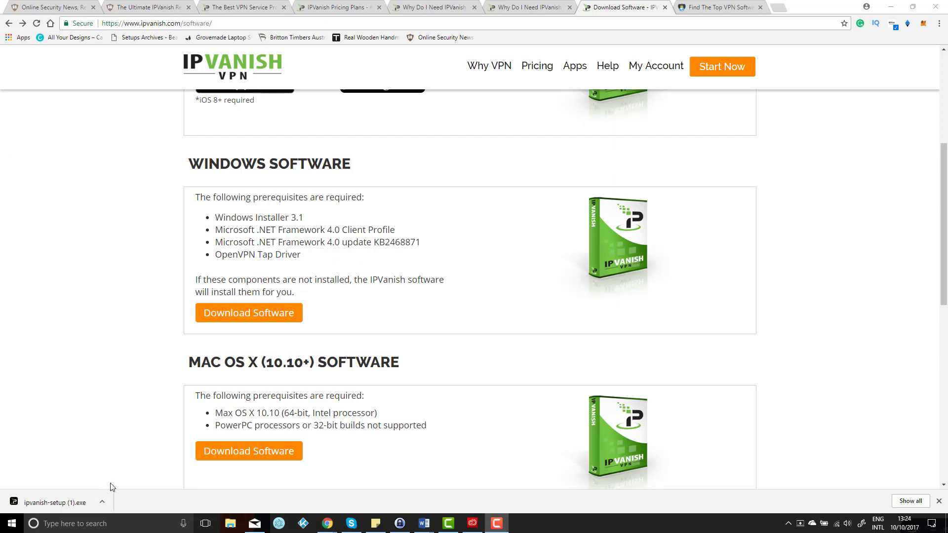
Run ipvanish-setup.exe, accept the license and install IPVanish to the default folder
{"action": "left_click", "coordinate": [81, 502]}
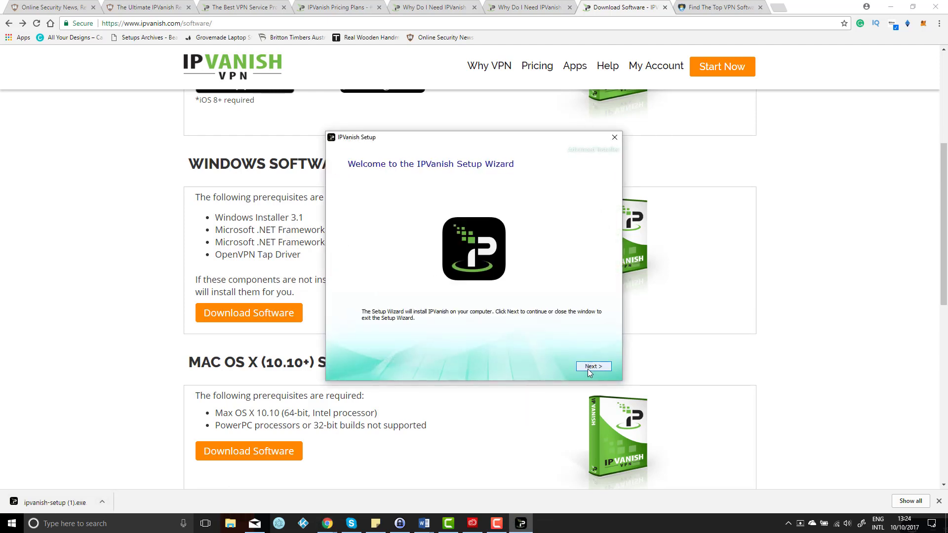
{"action": "left_click", "coordinate": [590, 367]}
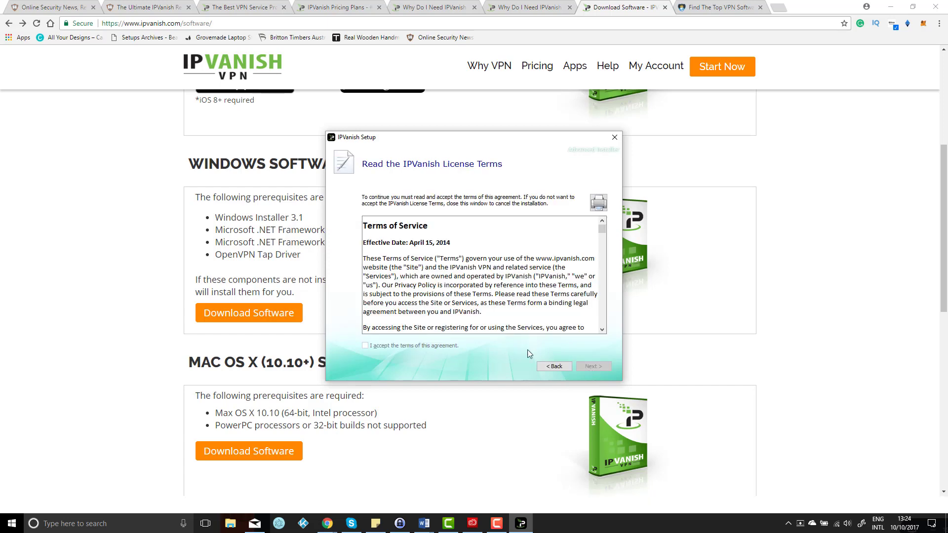
{"action": "left_click_drag", "start_coordinate": [603, 228], "coordinate": [595, 328]}
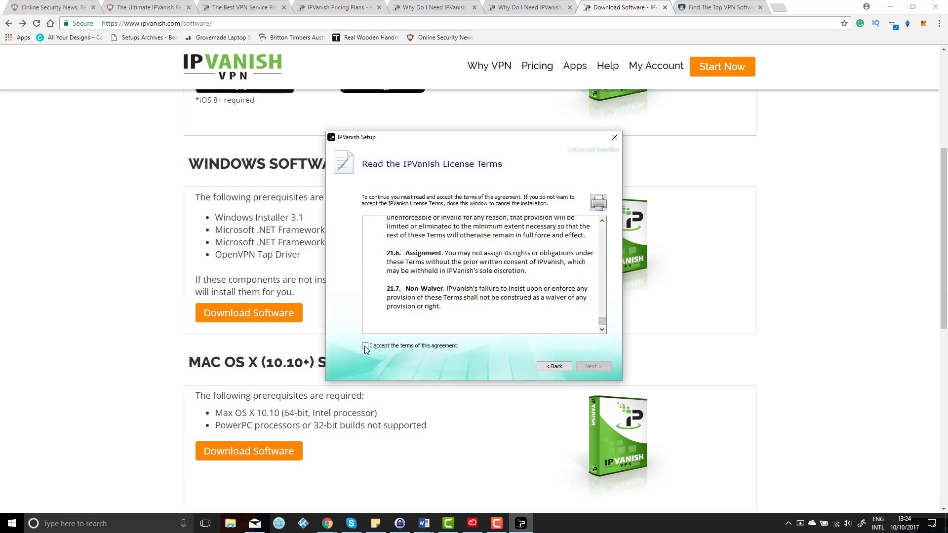
{"action": "left_click", "coordinate": [365, 345]}
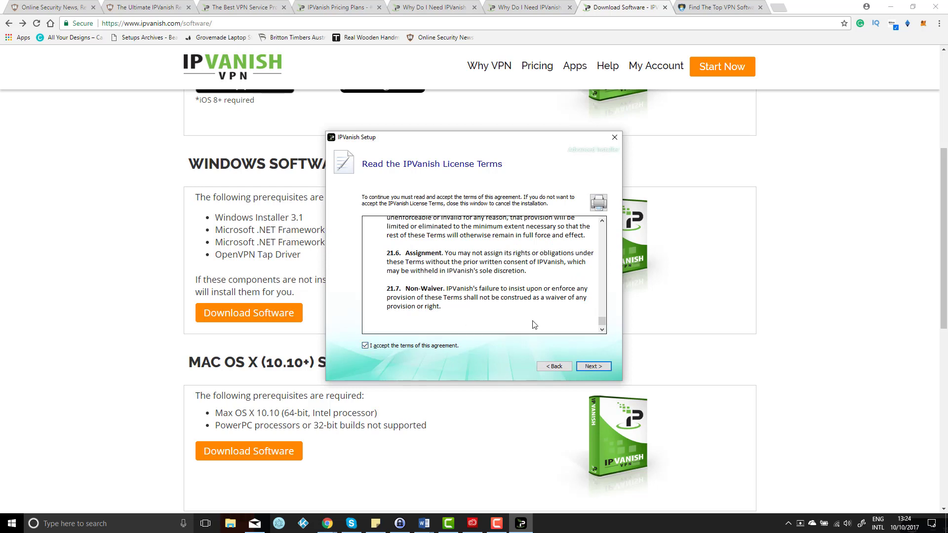
{"action": "left_click", "coordinate": [599, 366]}
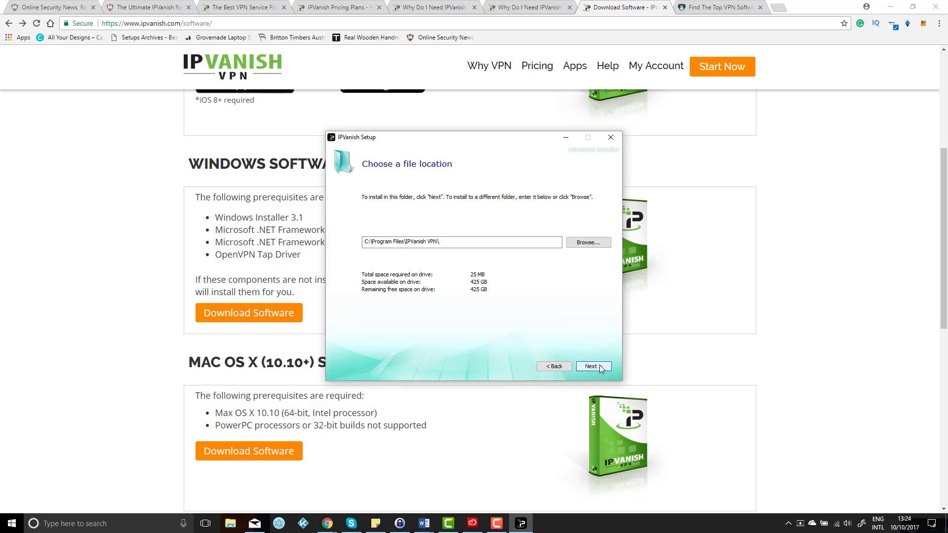
{"action": "left_click", "coordinate": [599, 366]}
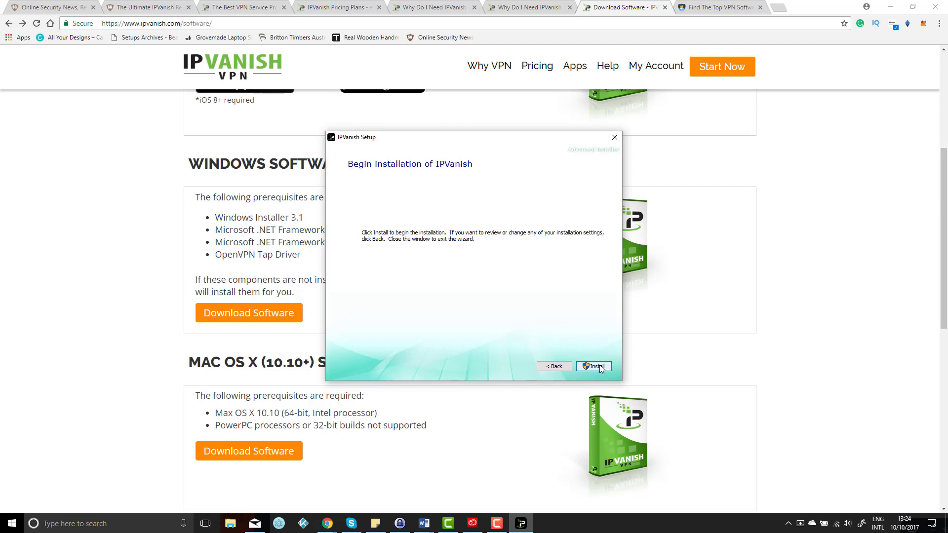
{"action": "left_click", "coordinate": [599, 366]}
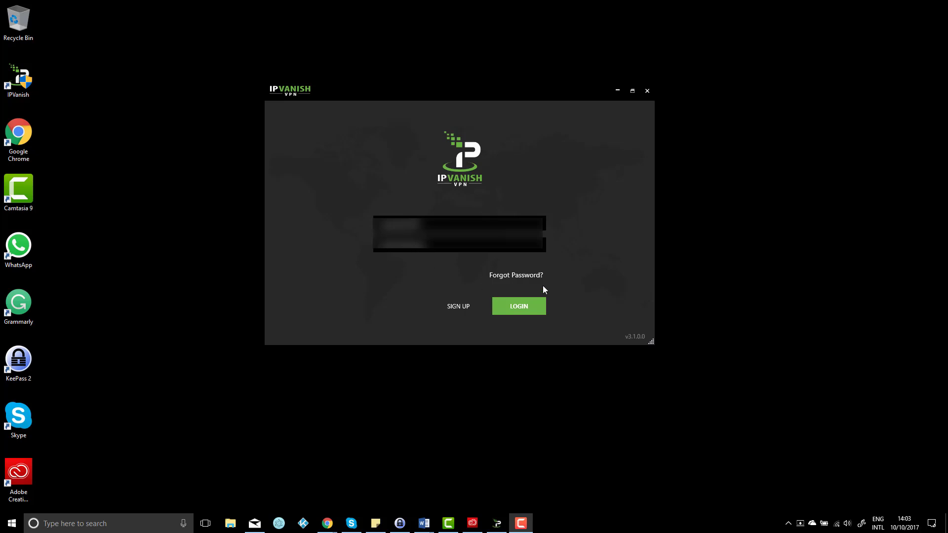
Log in to the IPVanish account with the entered username and password
{"action": "left_click", "coordinate": [528, 306]}
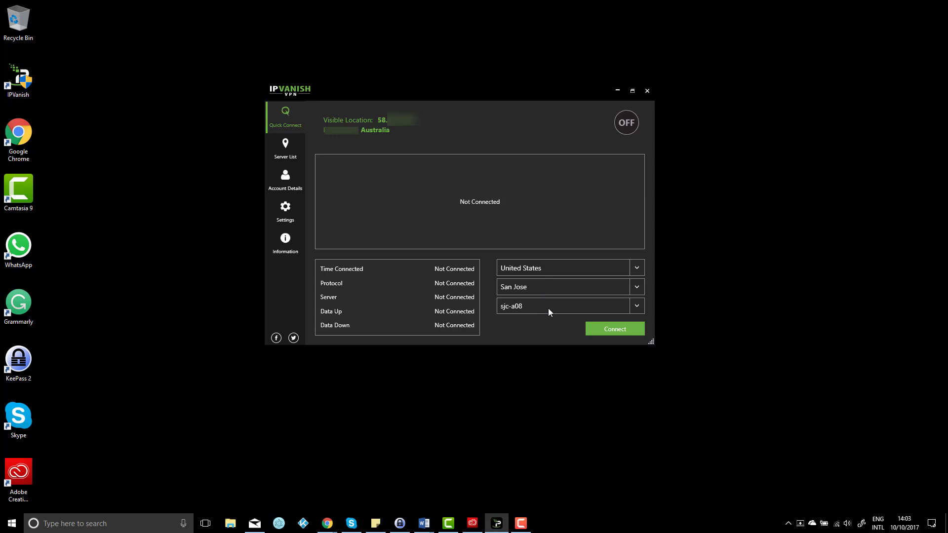
Connect the VPN to the selected San Jose, United States server
{"action": "left_click", "coordinate": [603, 327]}
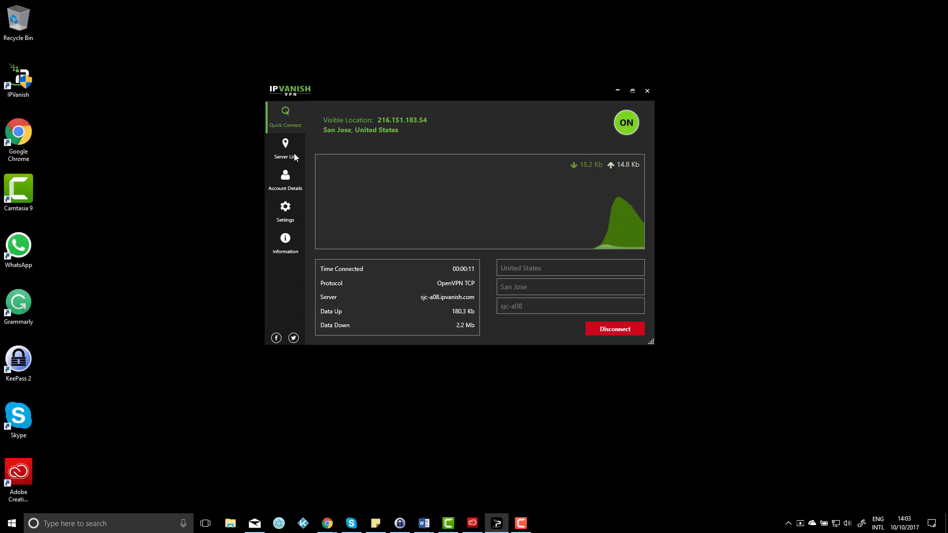
Review the IPVanish server list in both map and list views
{"action": "left_click", "coordinate": [293, 152]}
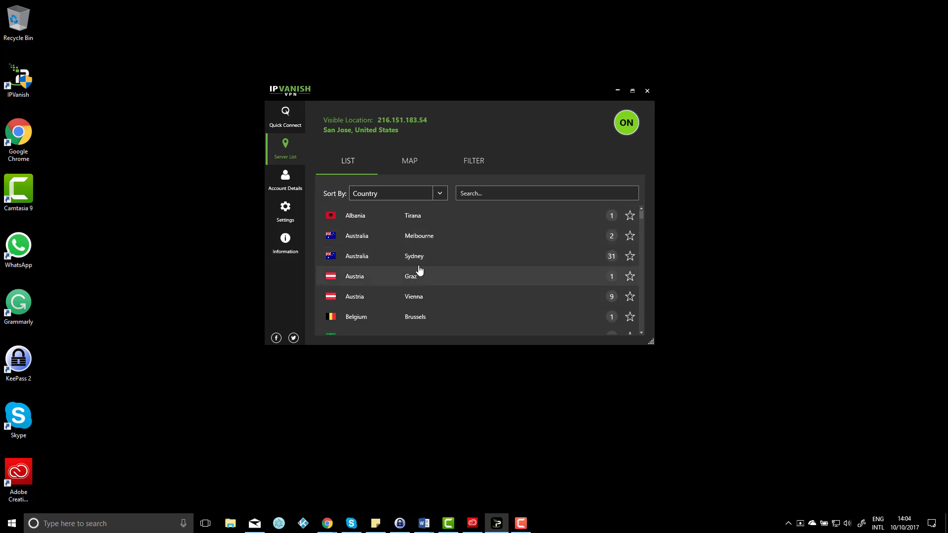
{"action": "left_click", "coordinate": [412, 161]}
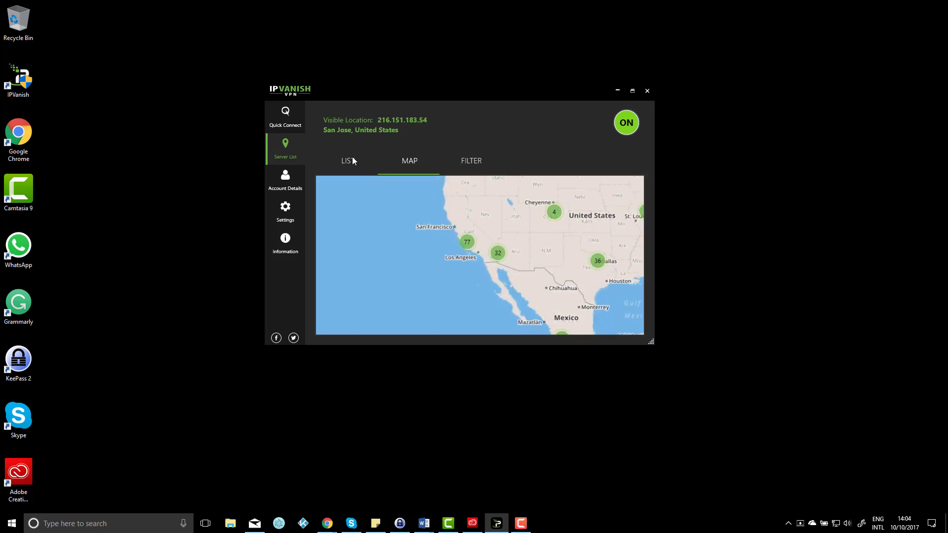
{"action": "left_click", "coordinate": [352, 160]}
Look through the Connection and IP settings, return to Quick Connect, then bring Chrome's IPVanish features page forward
{"action": "left_click", "coordinate": [282, 211]}
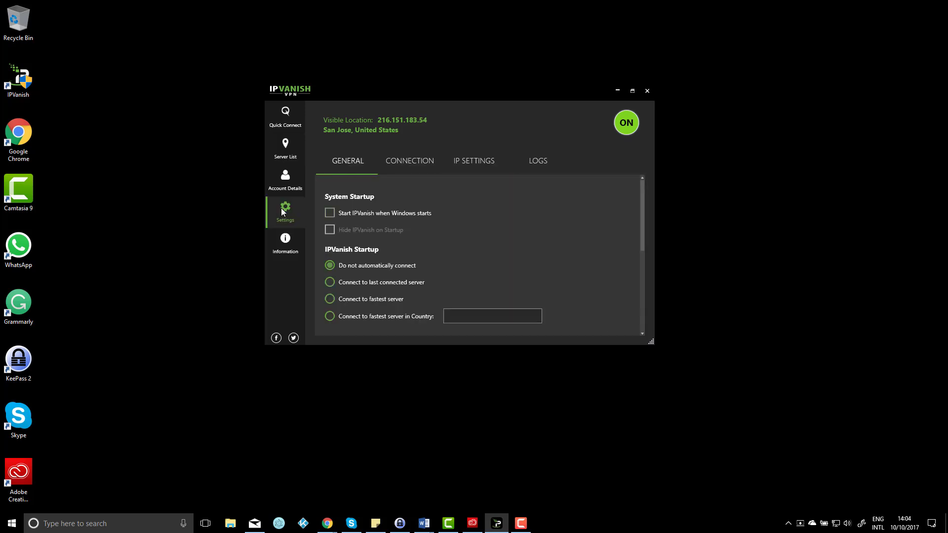
{"action": "left_click", "coordinate": [402, 163]}
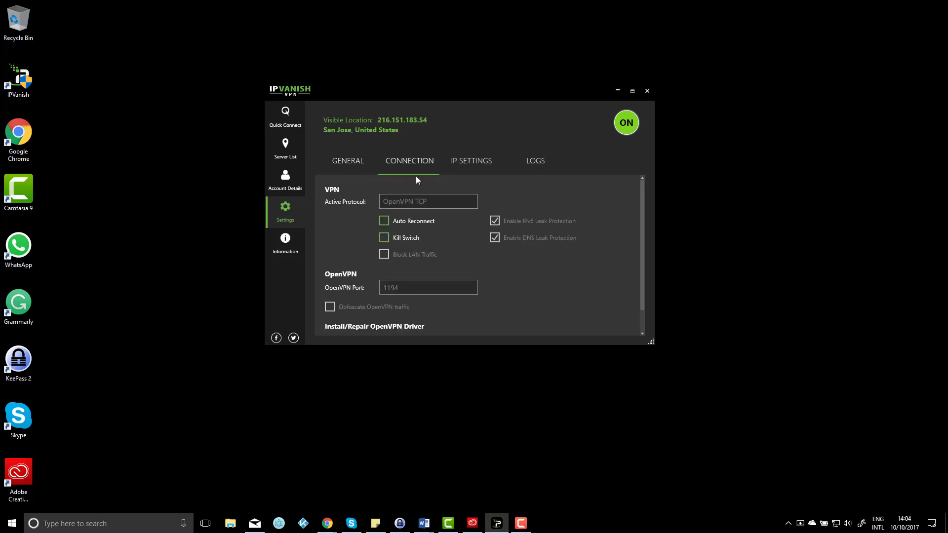
{"action": "left_click", "coordinate": [457, 168]}
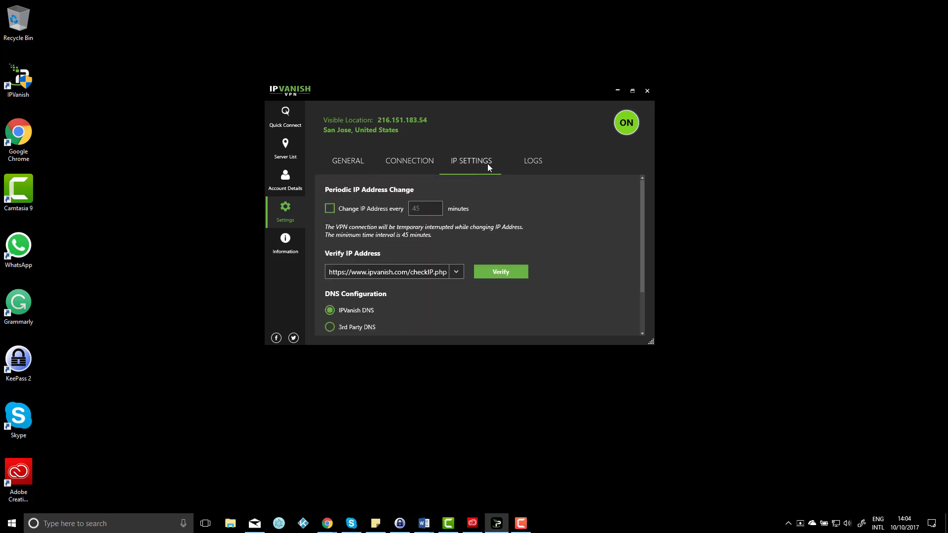
{"action": "left_click", "coordinate": [291, 121]}
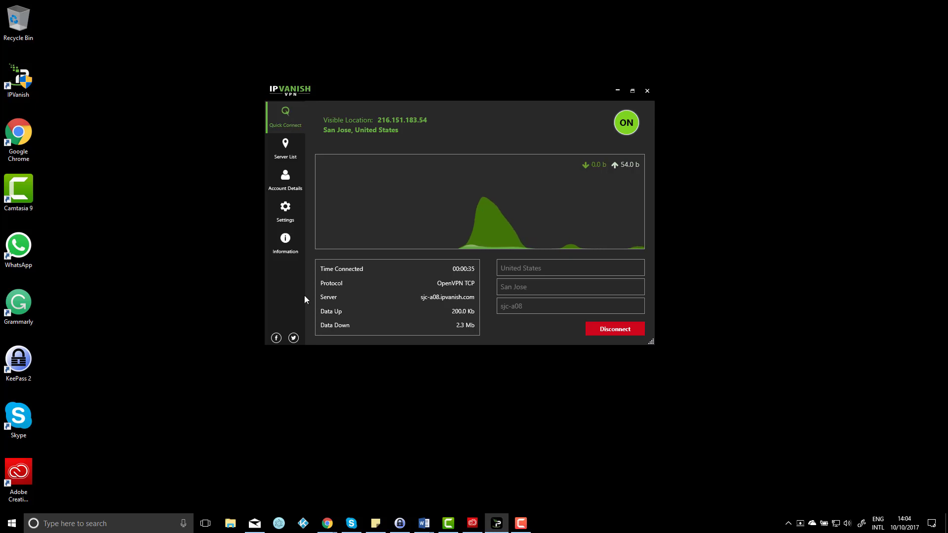
{"action": "left_click", "coordinate": [326, 522]}
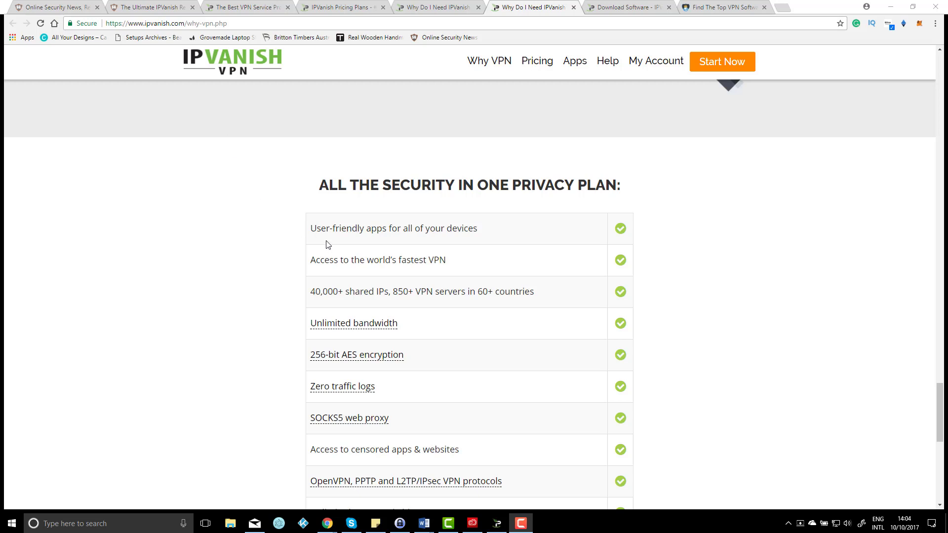
{"action": "scroll", "coordinate": [327, 244], "scroll_direction": "down", "scroll_amount": 1}
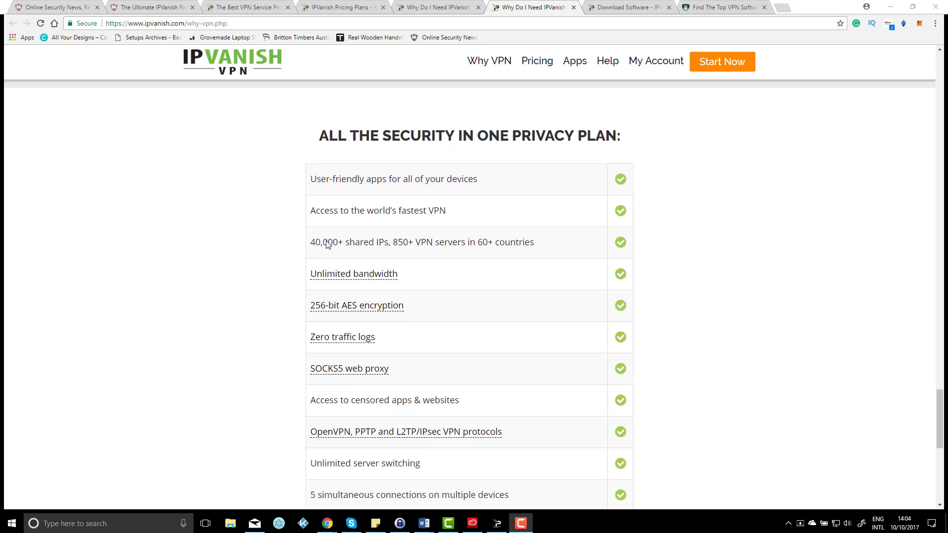
{"action": "scroll", "coordinate": [327, 245], "scroll_direction": "down", "scroll_amount": 1}
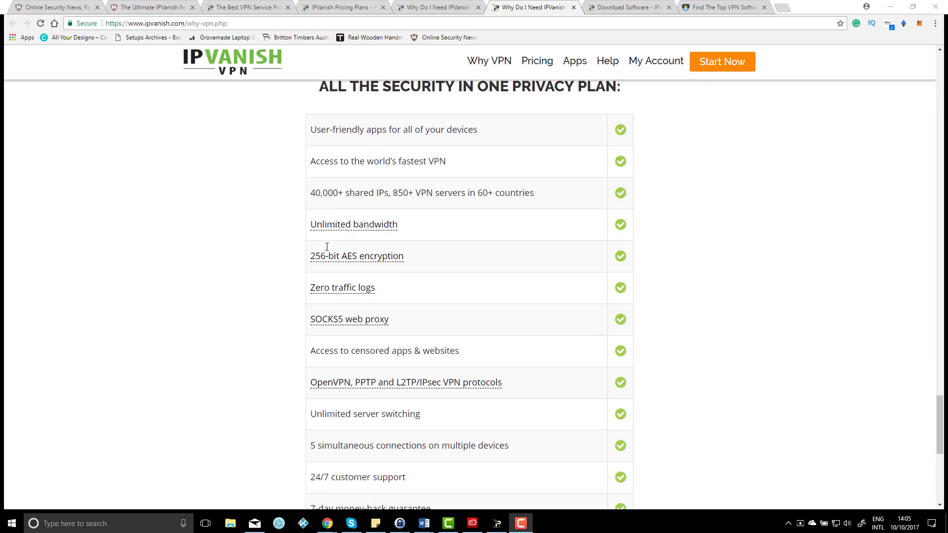
{"action": "scroll", "coordinate": [327, 246], "scroll_direction": "down", "scroll_amount": 1}
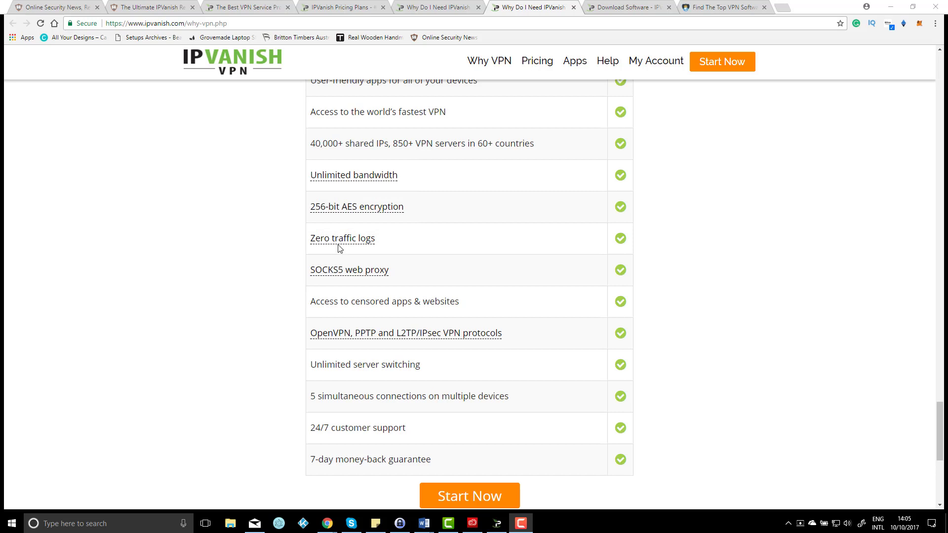
{"action": "mouse_move", "coordinate": [342, 238]}
{"action": "scroll", "coordinate": [303, 238], "scroll_direction": "down", "scroll_amount": 2}
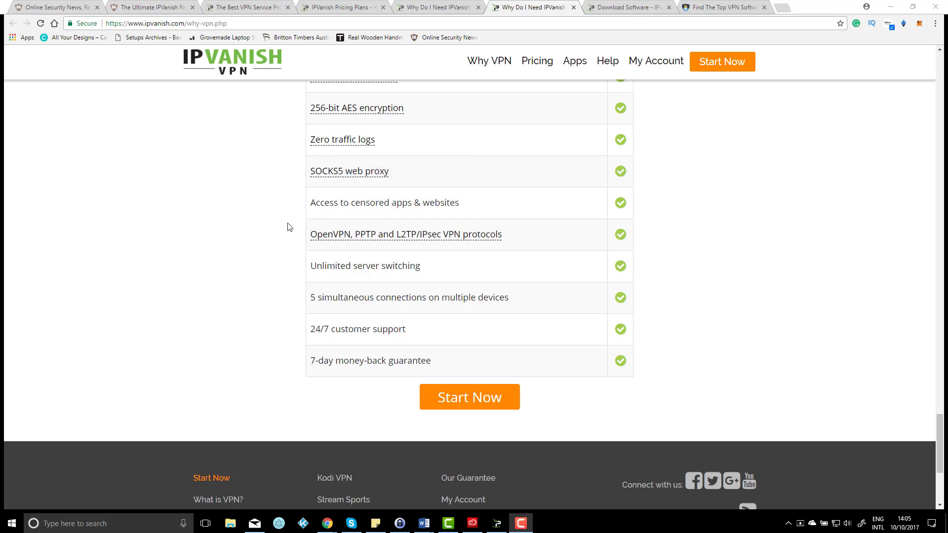
{"action": "scroll", "coordinate": [280, 240], "scroll_direction": "up", "scroll_amount": 2}
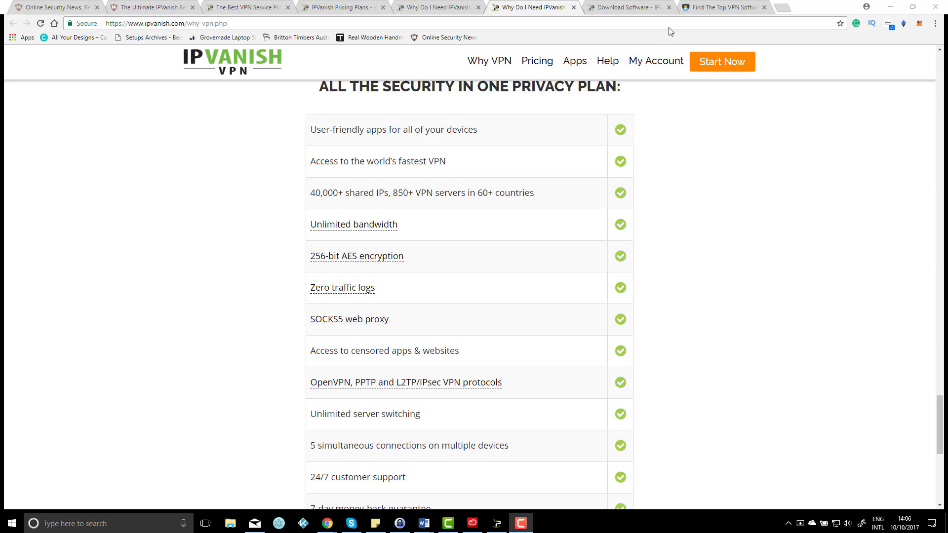
View the 'Find The Top VPN Software' ranking, then return to the IPVanish review article
{"action": "left_click", "coordinate": [713, 10]}
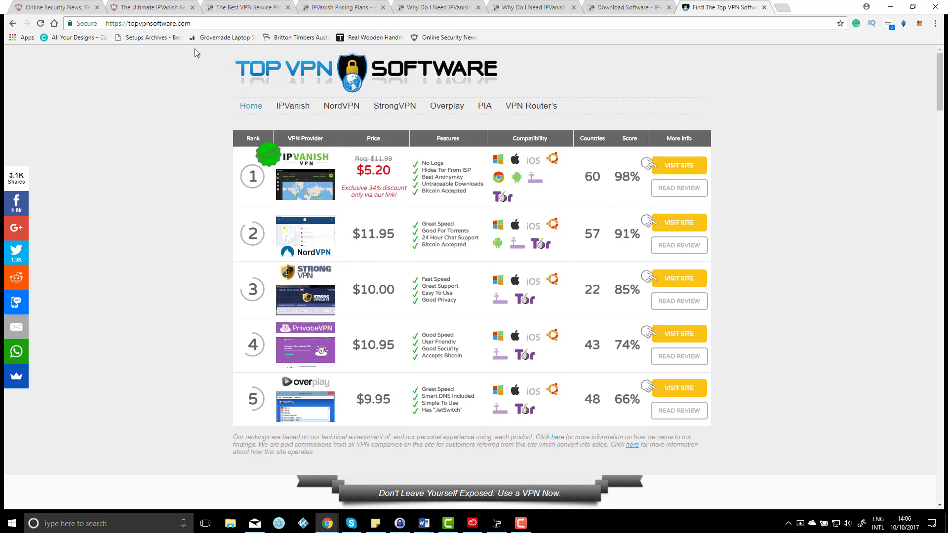
{"action": "left_click", "coordinate": [165, 11]}
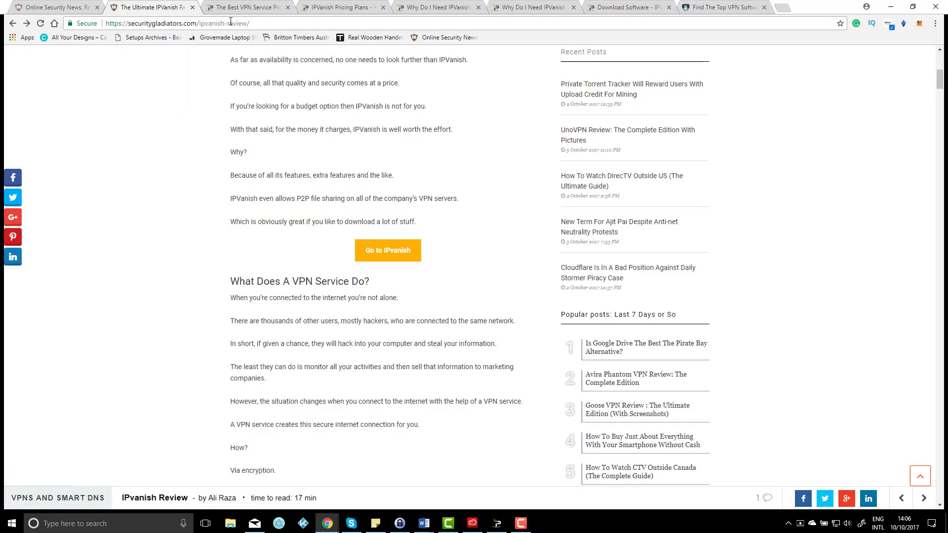